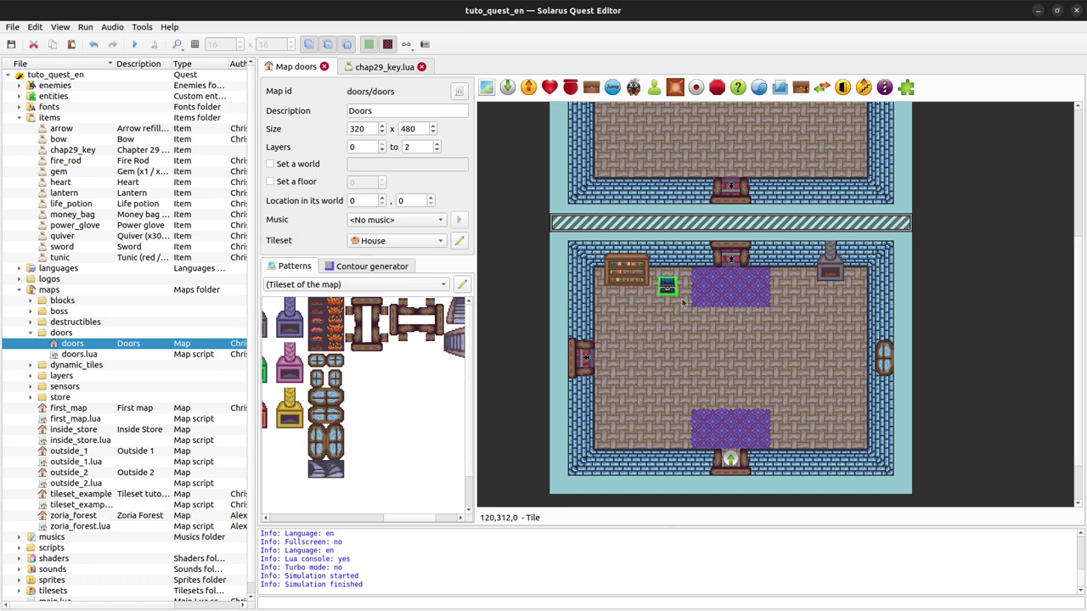
click(589, 363)
ctrl+click(732, 259)
click(970, 302)
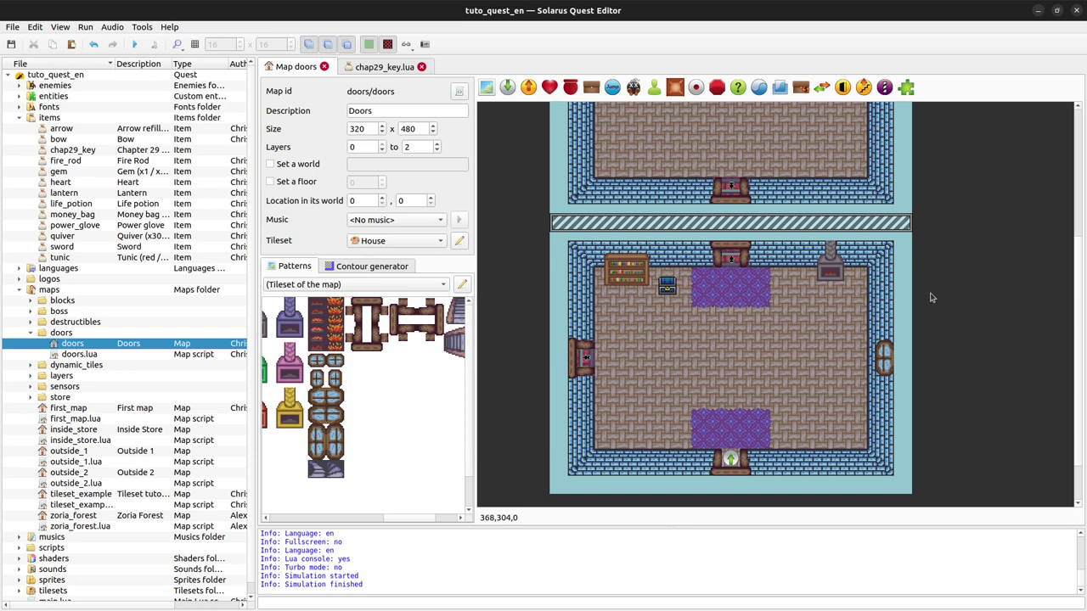
click(588, 359)
double_click(669, 288)
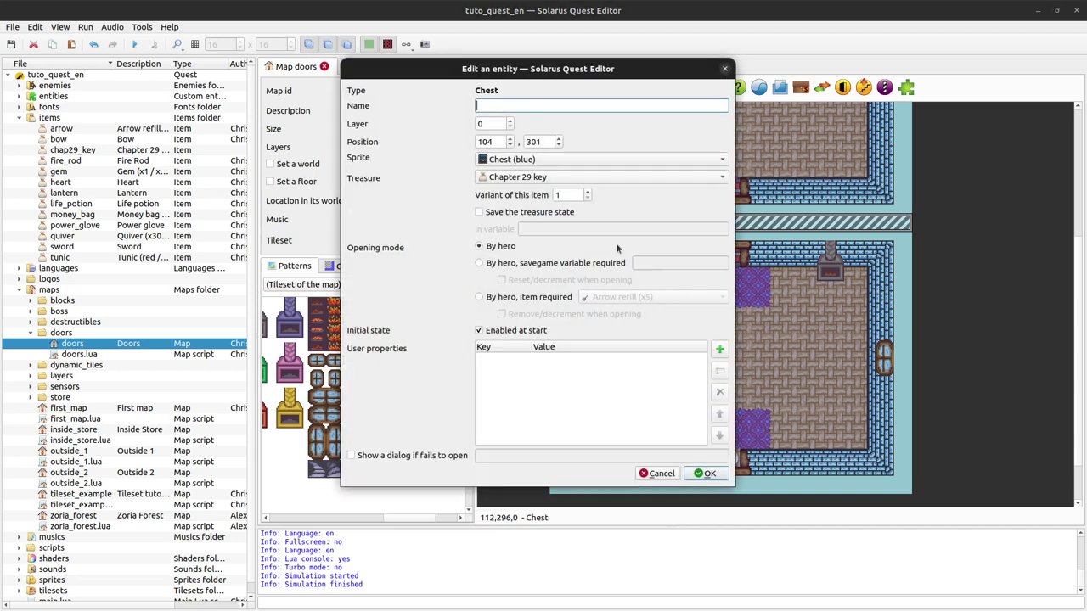
click(659, 473)
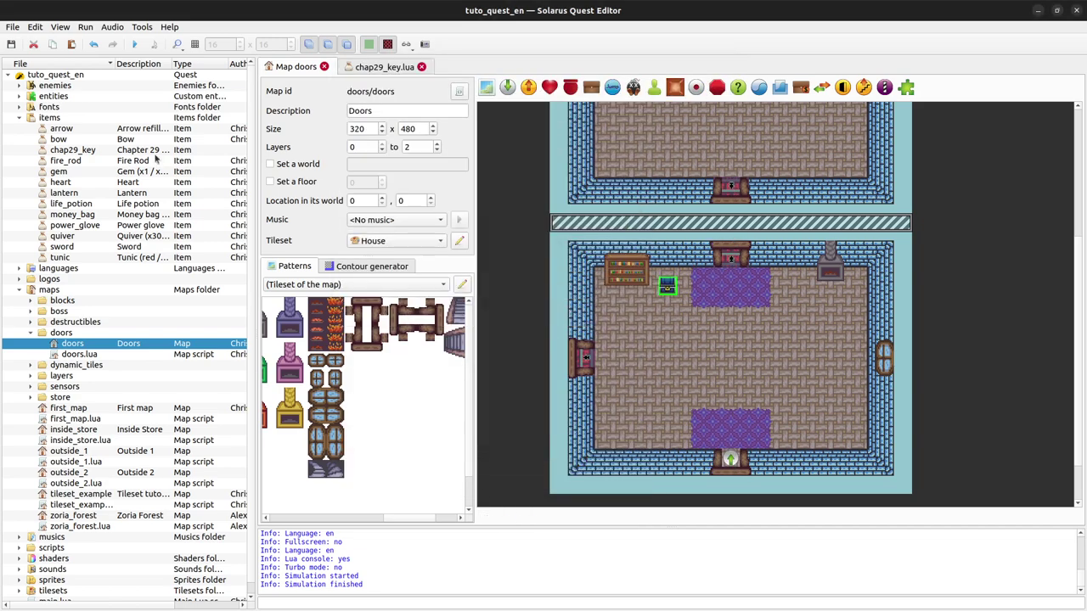
Cancel an accidental New item, then create a folder named keys under the items folder
right_click(63, 119)
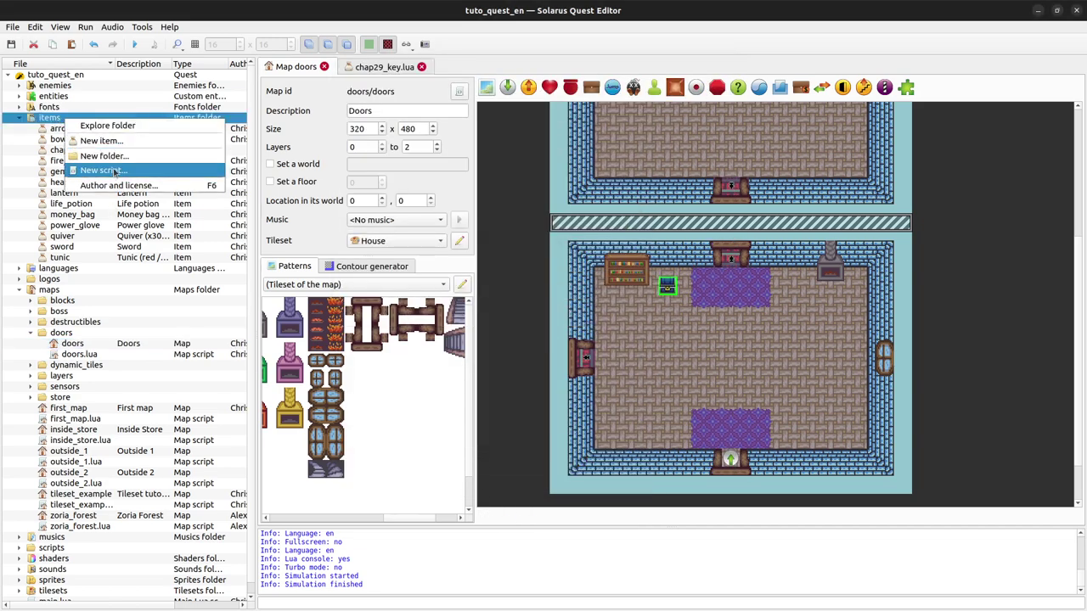
click(101, 140)
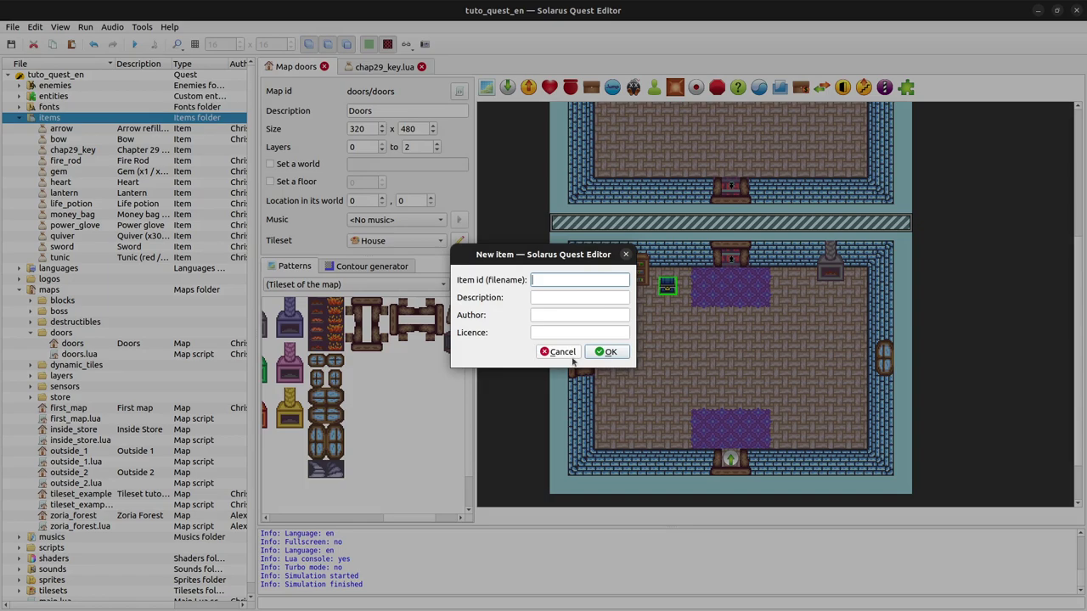
click(559, 351)
right_click(58, 117)
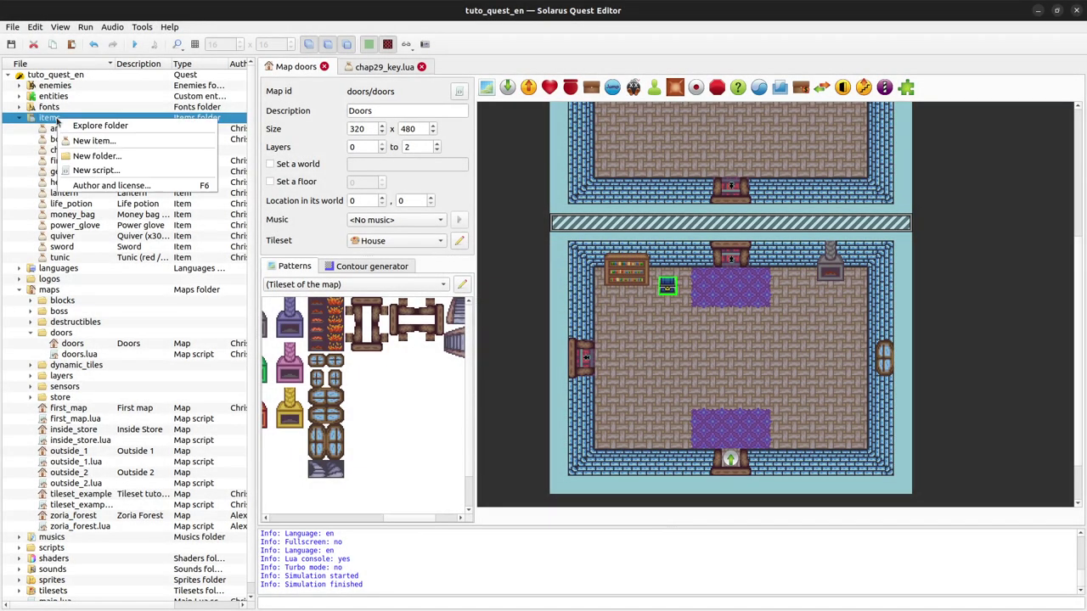
click(98, 150)
text(key)
key(Return)
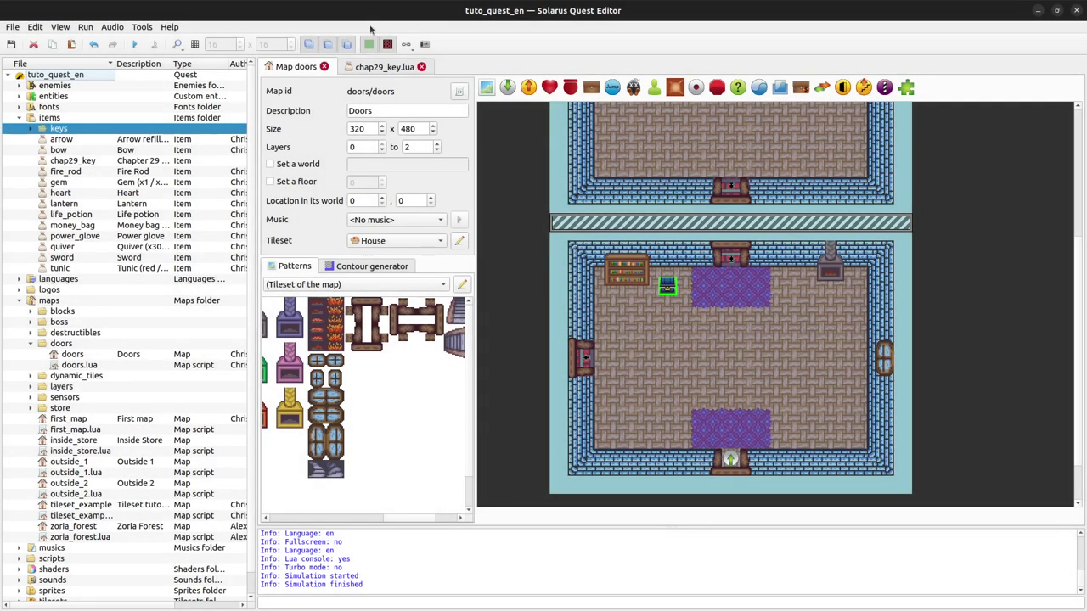
Dismiss the keys folder's options and select the door on the map's left wall
right_click(56, 128)
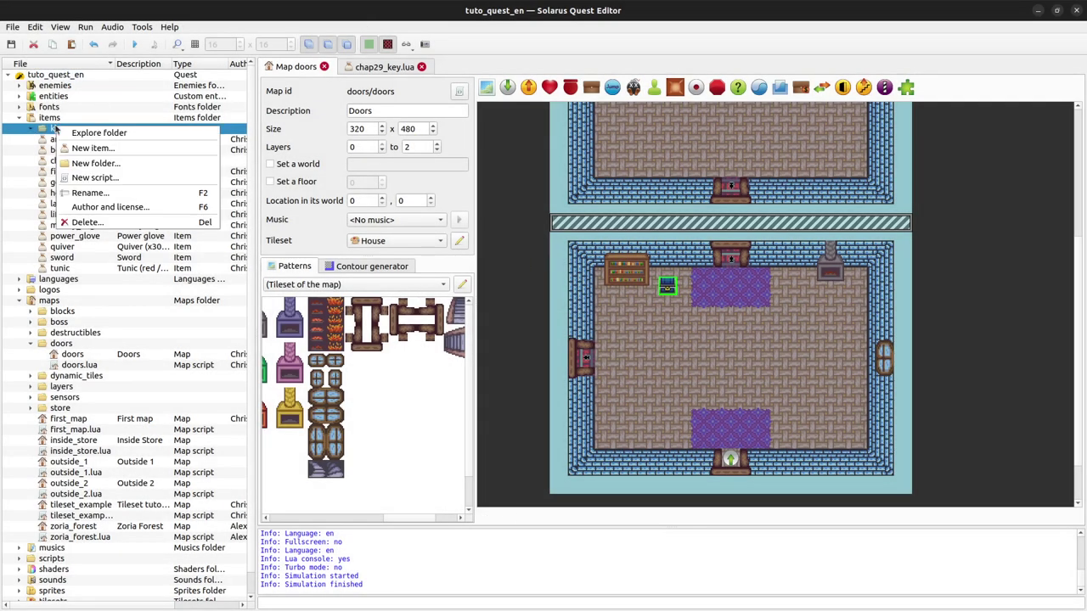
key(Escape)
click(586, 359)
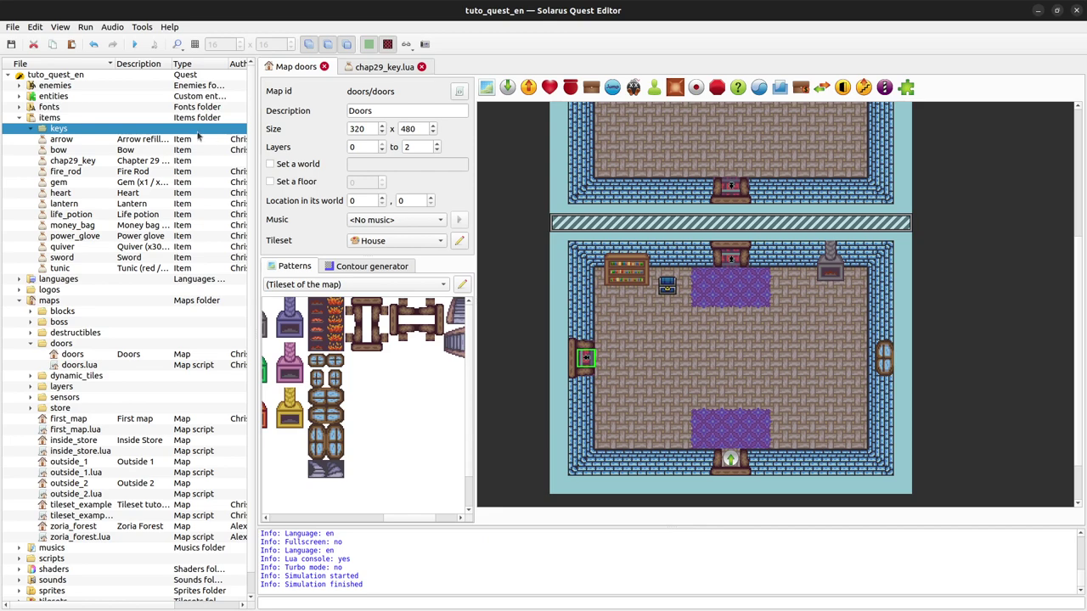
Start a new item in the keys folder with id dungeon_1_small_key
right_click(73, 126)
click(107, 148)
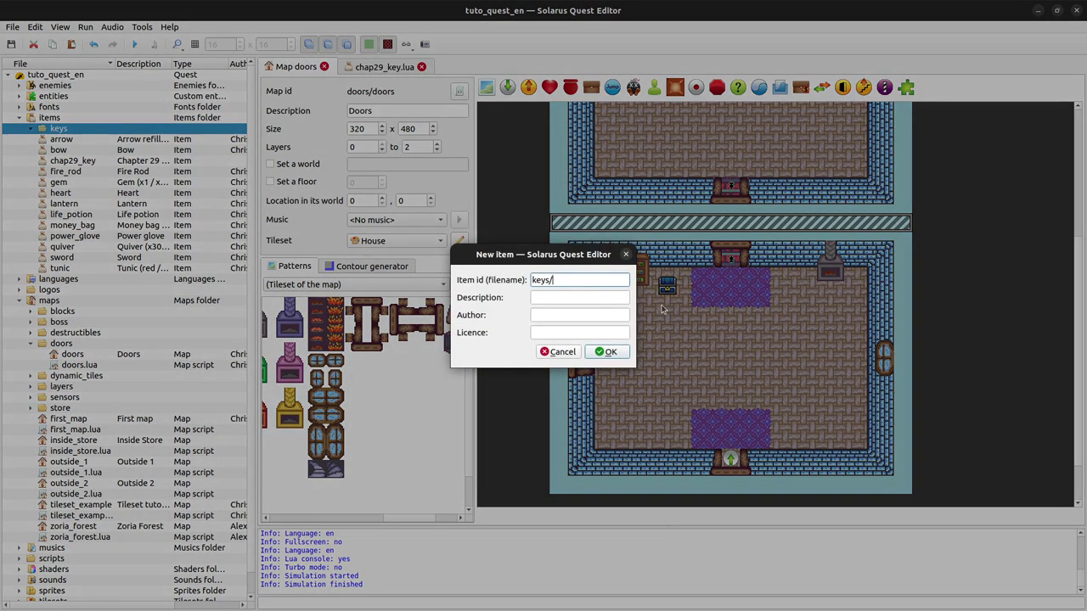
text(dungeon_1_small_key)
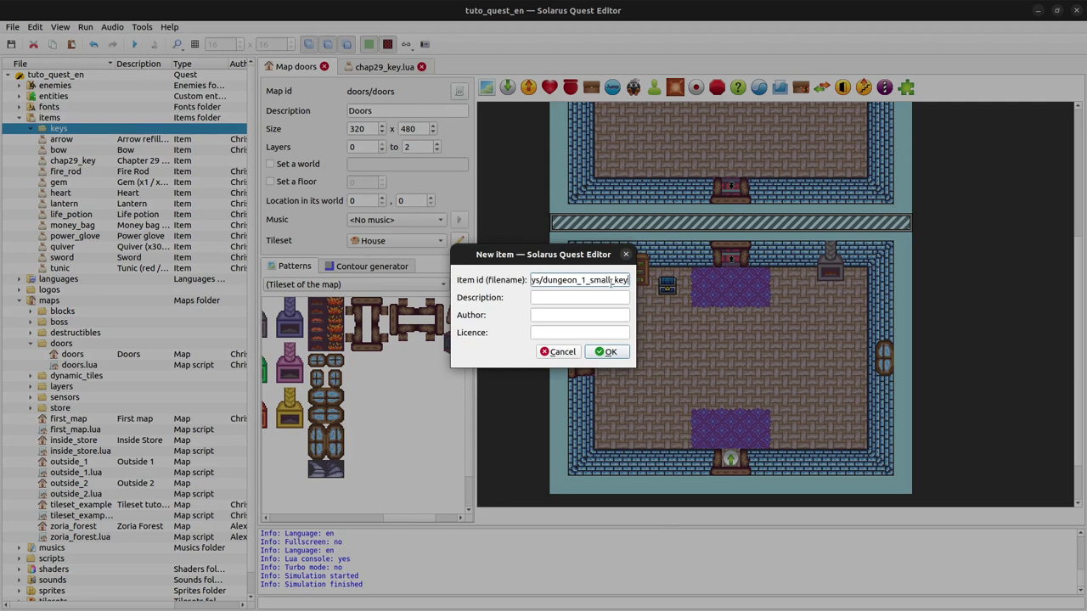
mouse_move(636, 291)
mouse_down()
mouse_move(693, 291)
mouse_move(641, 290)
mouse_up()
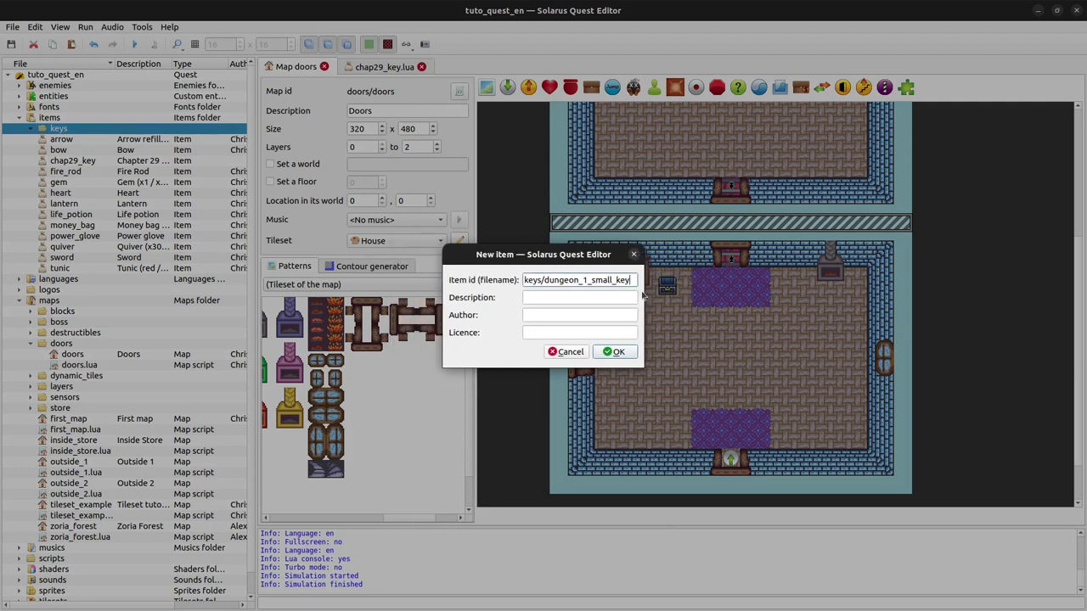
double_click(611, 280)
Enter description 'Dungeon 1 small key', the author's name and licence GPL v2, and create the item
click(569, 298)
text(Dungeon 1 small key)
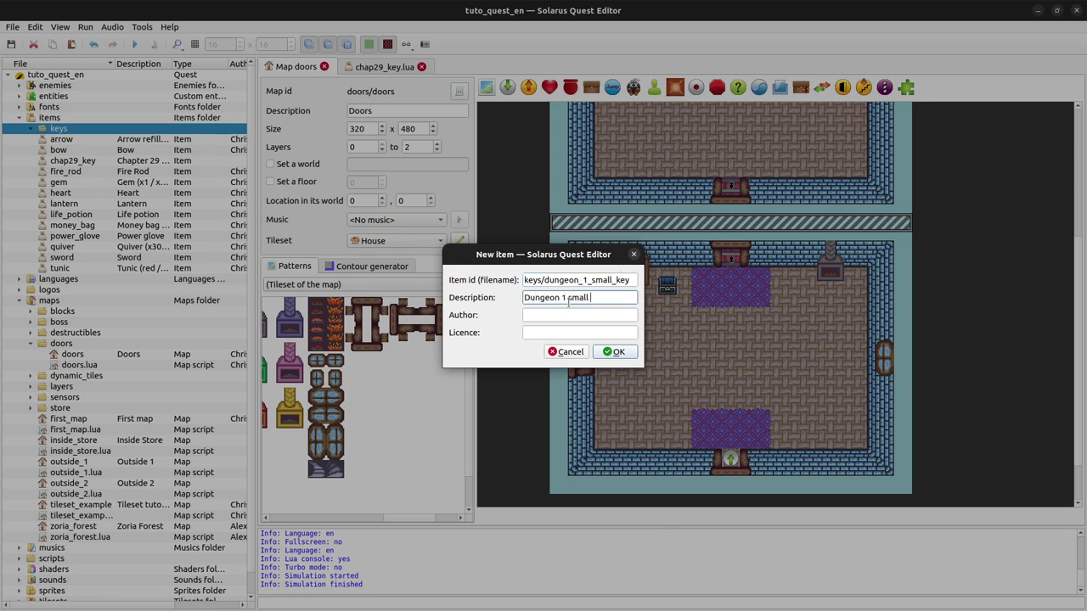
click(560, 309)
text(Christopho)
key(Tab)
text(GPL v2)
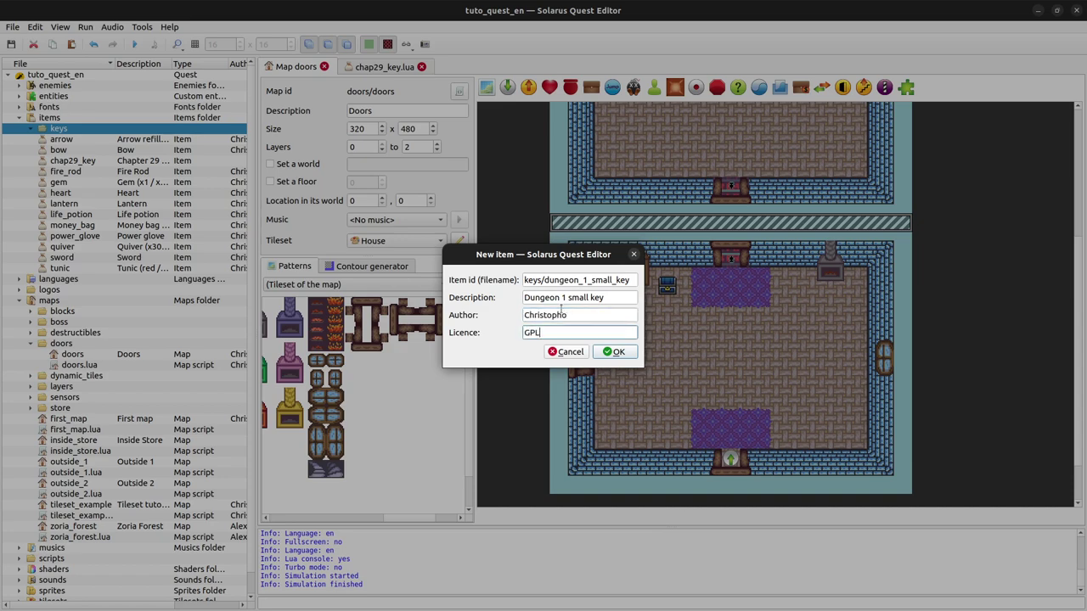
key(Return)
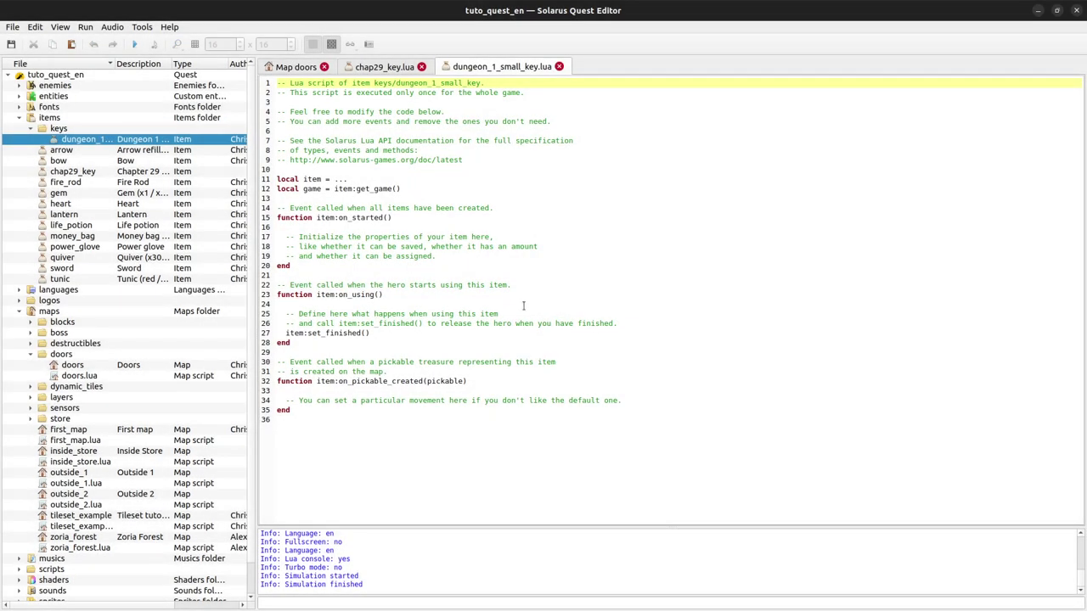
Replace the template code from line 13 with an empty item:on_obtaining() function
drag(277, 198, 418, 473)
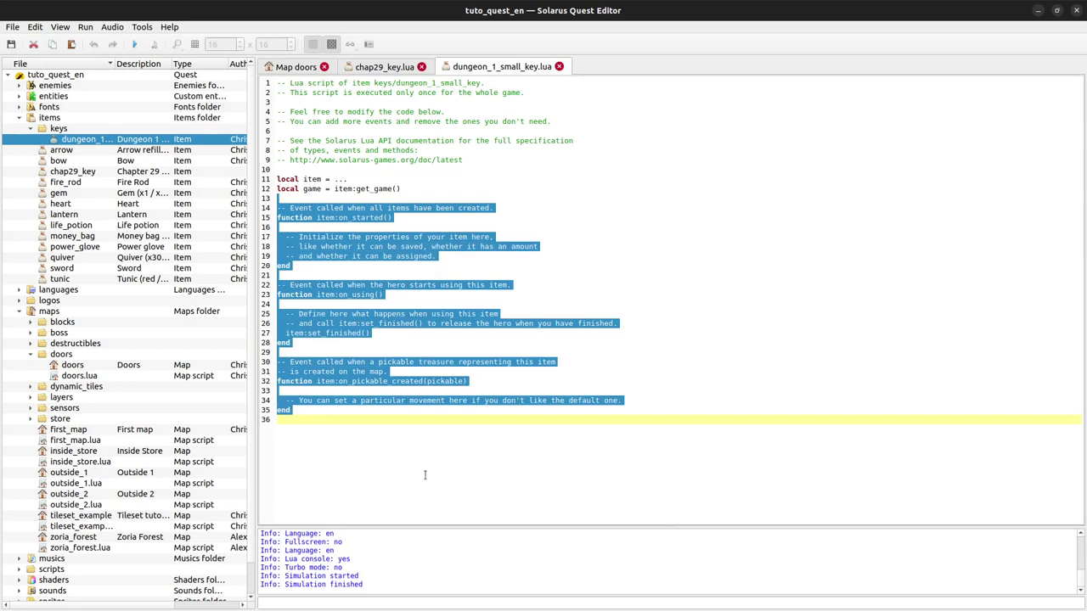
key(Delete)
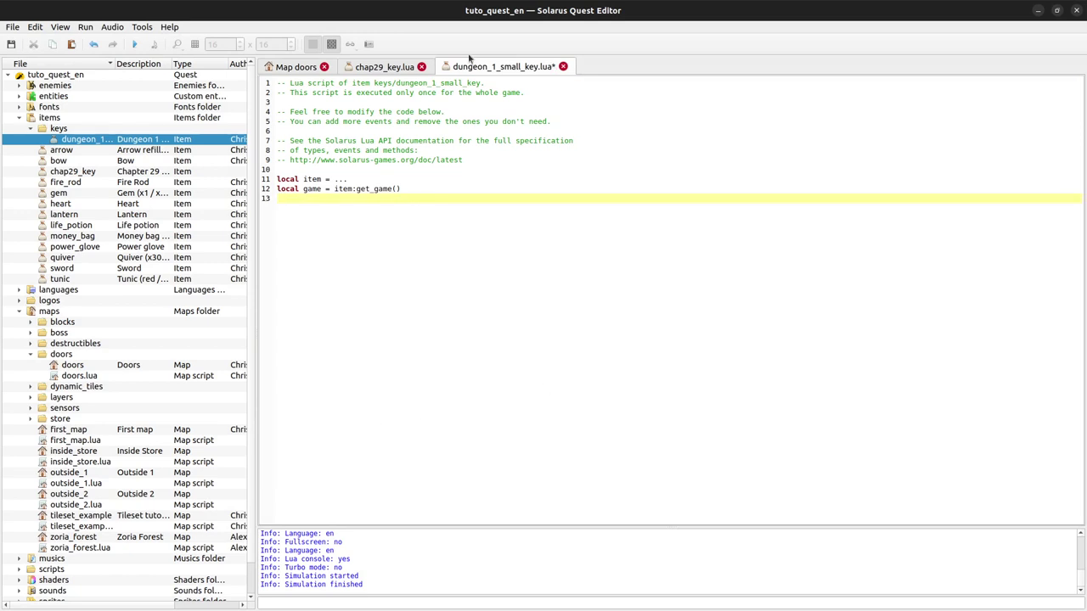
key(Return)
text(function )
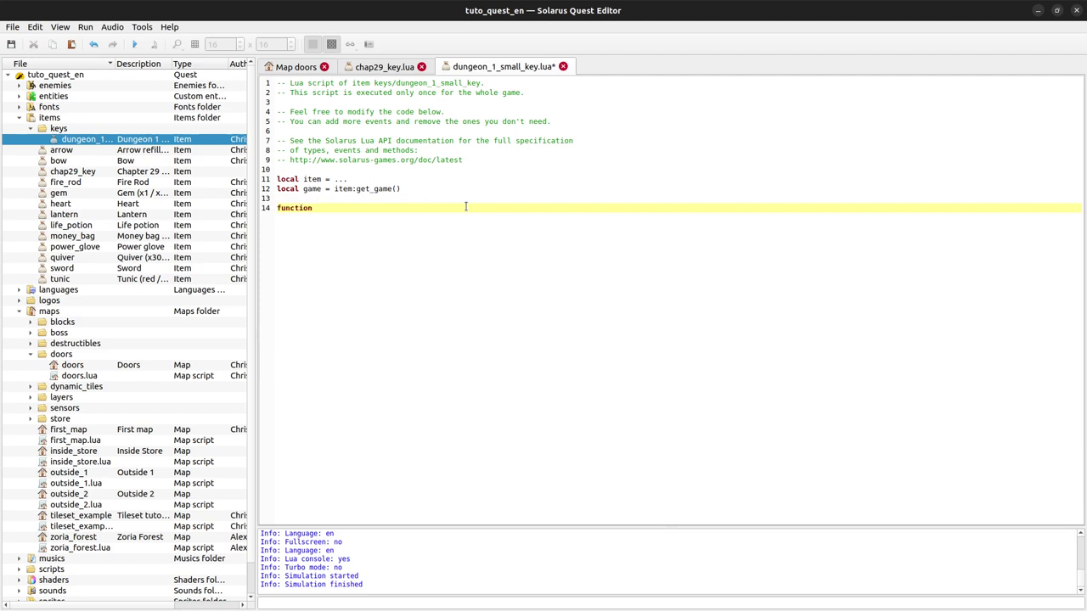
text(item)
text(:on_obtainng)
text(ing())
key(Return)
key(Return)
text(end)
key(Return)
key(Up)
key(Up)
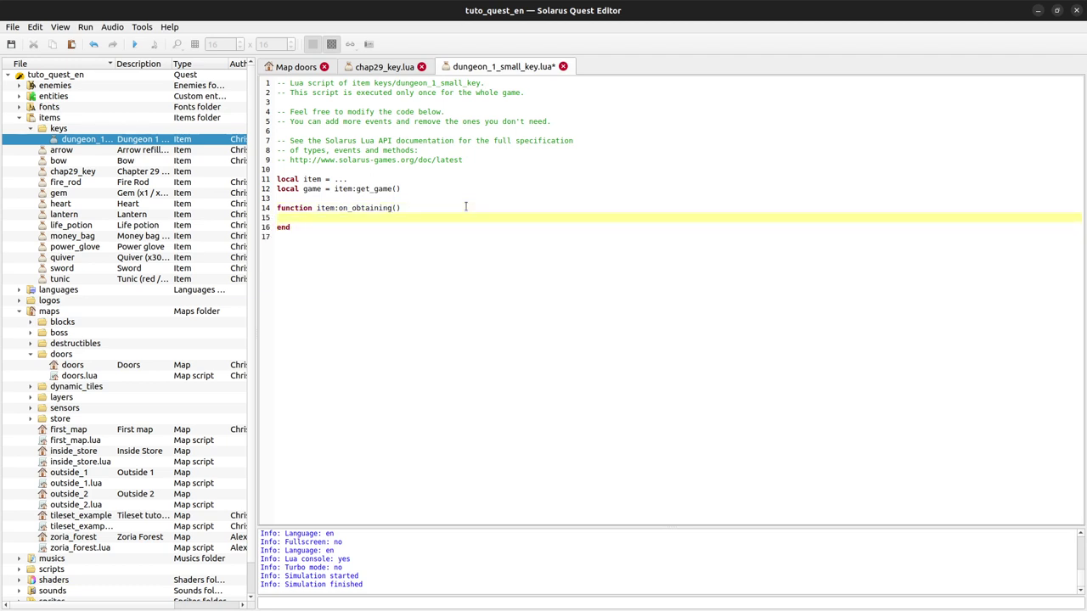
key(Return)
key(Return)
key(BackSpace)
Declare local savegame_variable = "dungeon_1_small_key_amount" inside the function
text(local)
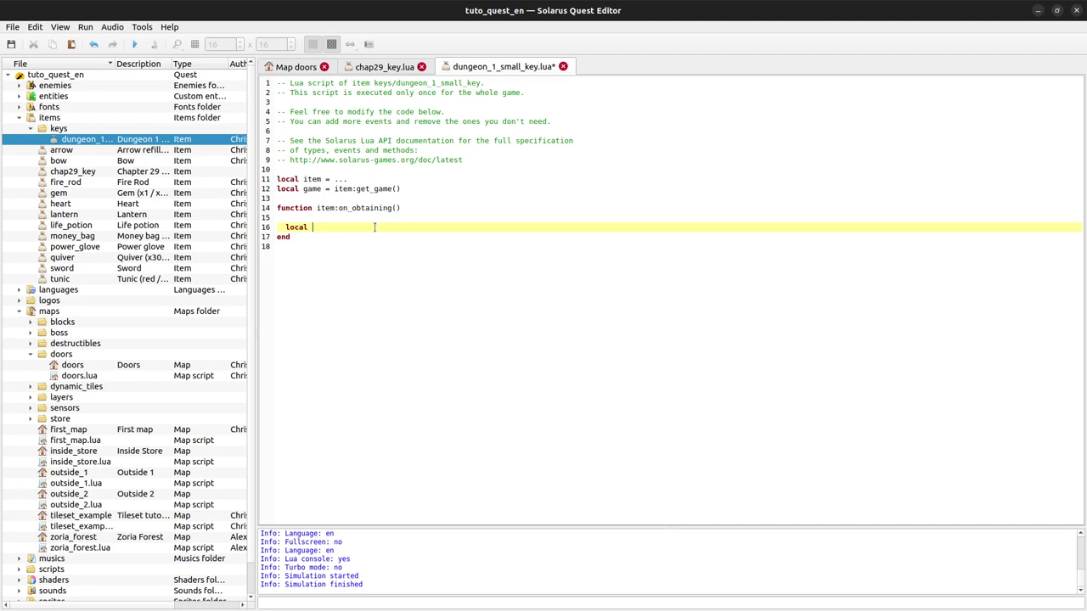
text(savegame_Variable = "dungeon_1_small_)
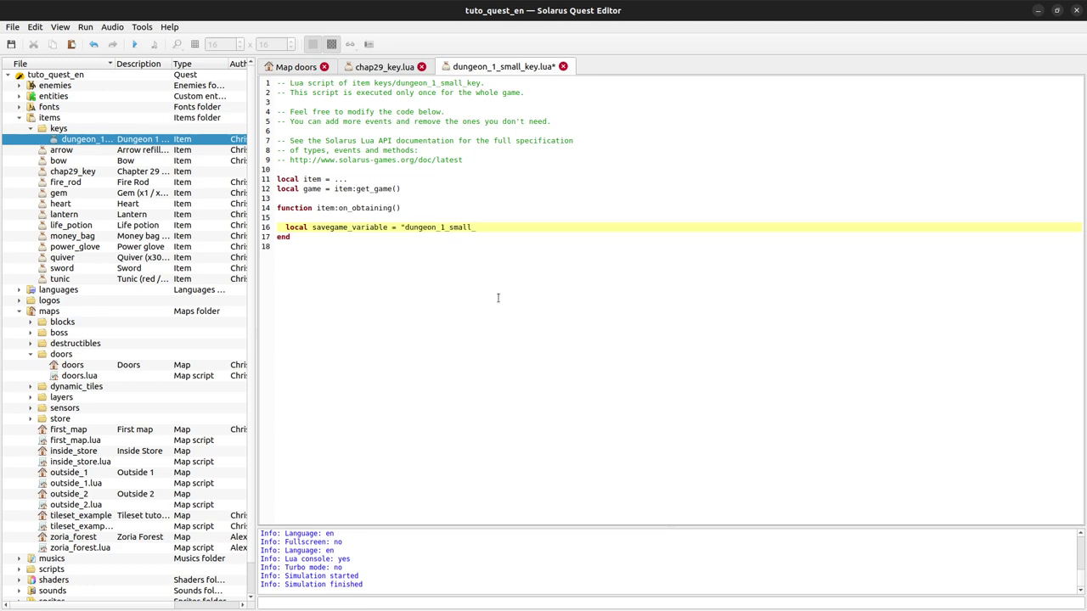
text(key_count")
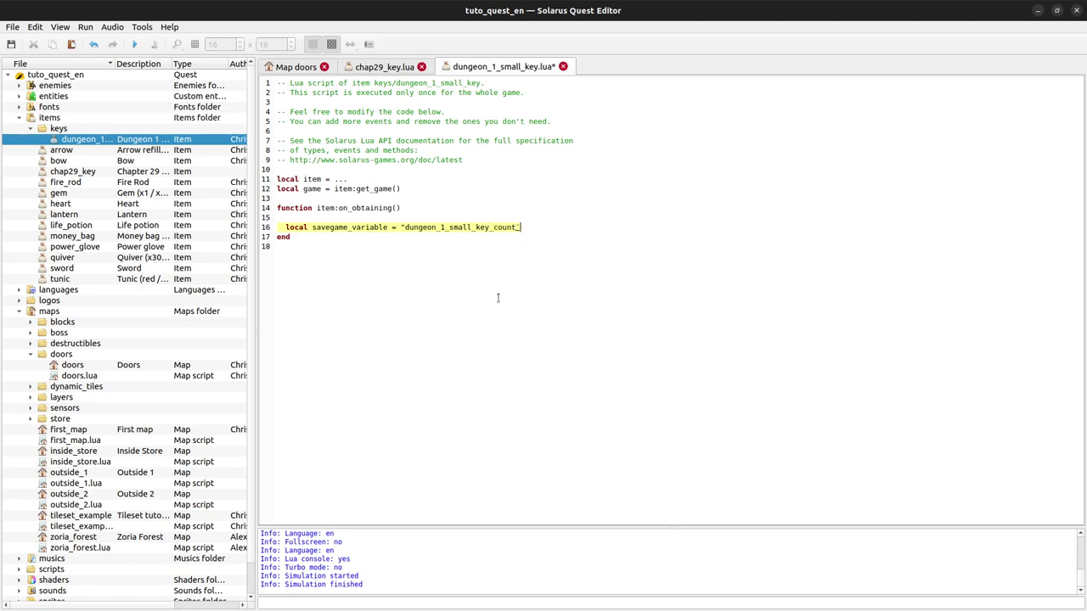
key(BackSpace)
key(BackSpace)
key(BackSpace)
key(BackSpace)
key(BackSpace)
key(BackSpace)
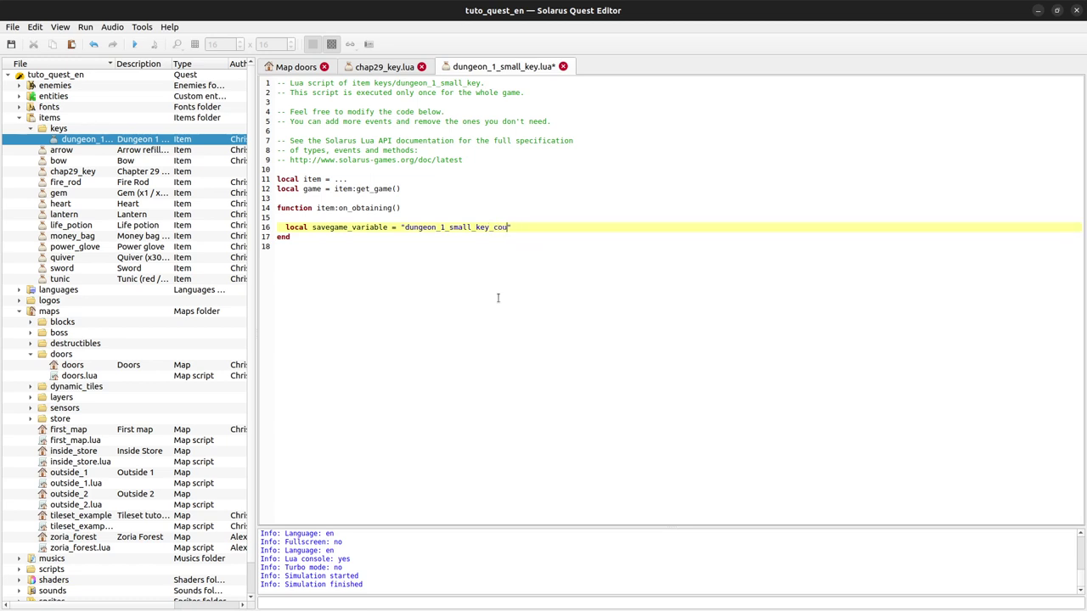
text(amount")
key(Return)
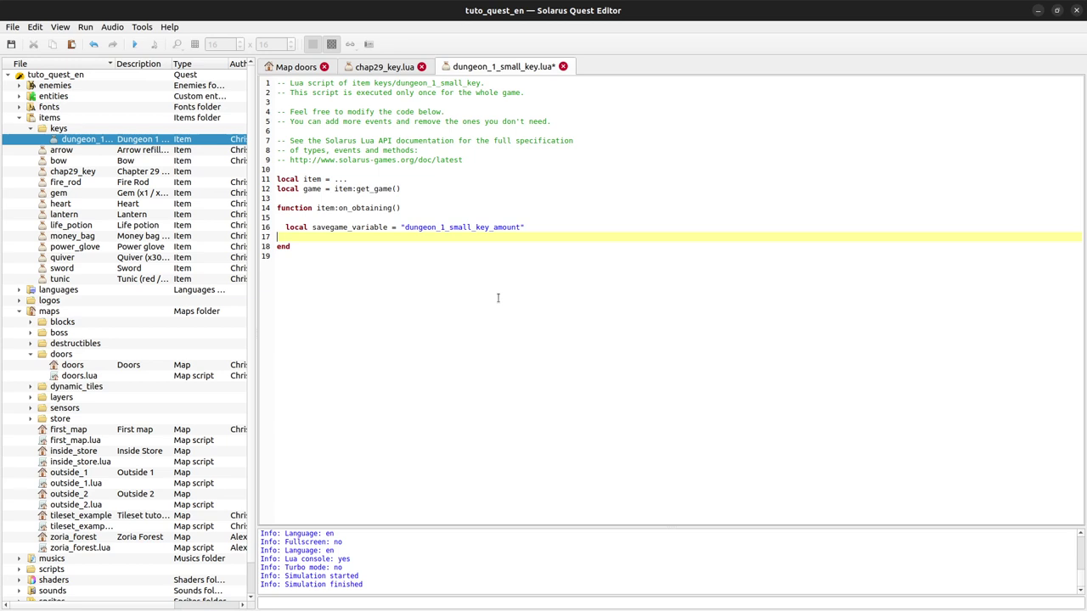
Begin line 17 as local amount = game:get_value, tidying the blank line after end
text(game = item:get_)
key(BackSpace)
key(BackSpace)
key(BackSpace)
key(BackSpace)
key(BackSpace)
key(BackSpace)
key(BackSpace)
key(BackSpace)
key(BackSpace)
text(local amoi)
key(Down)
key(Down)
key(BackSpace)
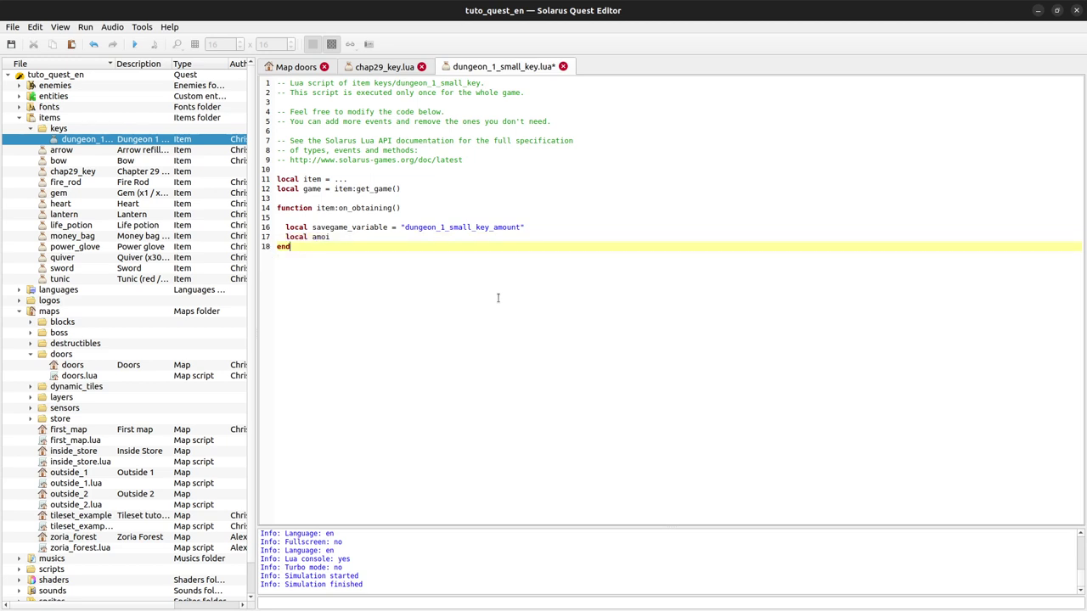
key(Return)
key(Up)
key(Up)
text(gae)
text(me:get+v)
text(alue)
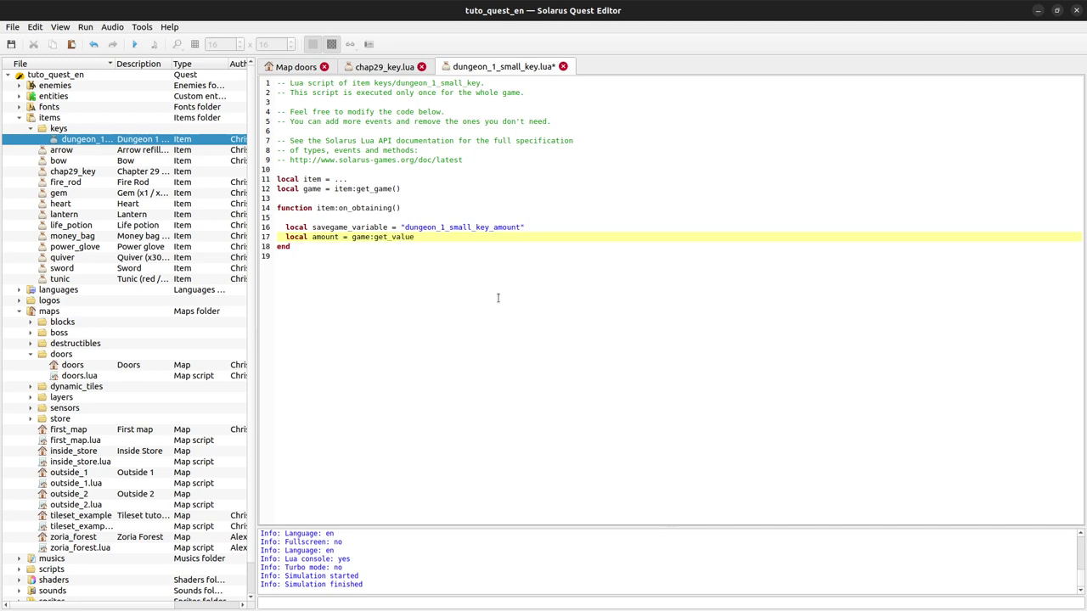
Pass savegame_variable to get_value, add the 'or' default, and save the script
double_click(356, 227)
key(ctrl+c)
click(438, 237)
key(ctrl+v)
text(or)
key(ctrl+s)
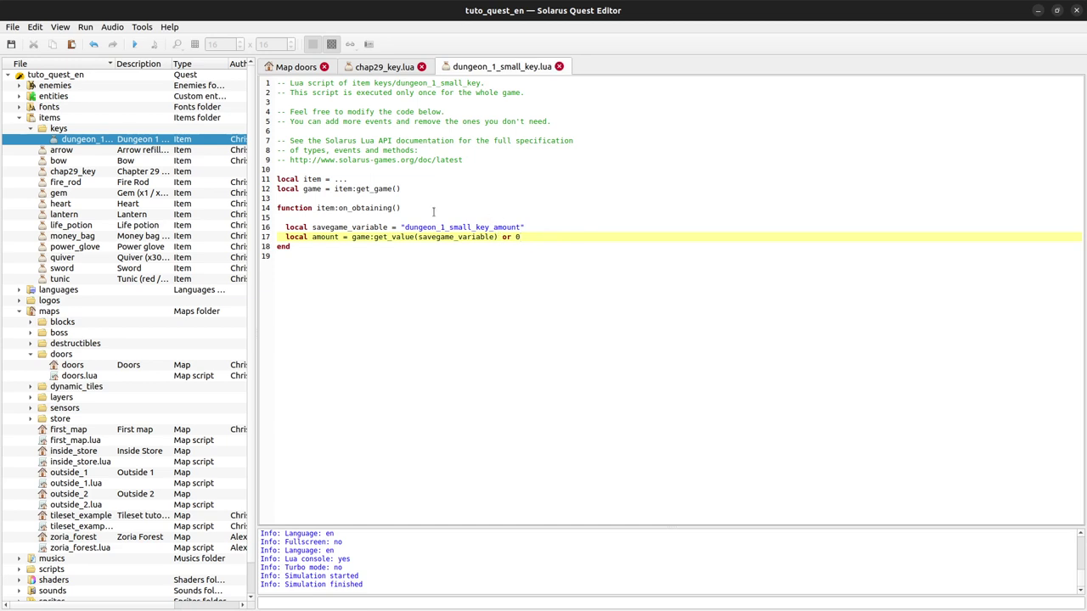
Add game:set_value(savegame_variable, value + 1) after line 17 and save the script
drag(277, 208, 359, 269)
click(367, 281)
click(374, 237)
drag(351, 236, 399, 228)
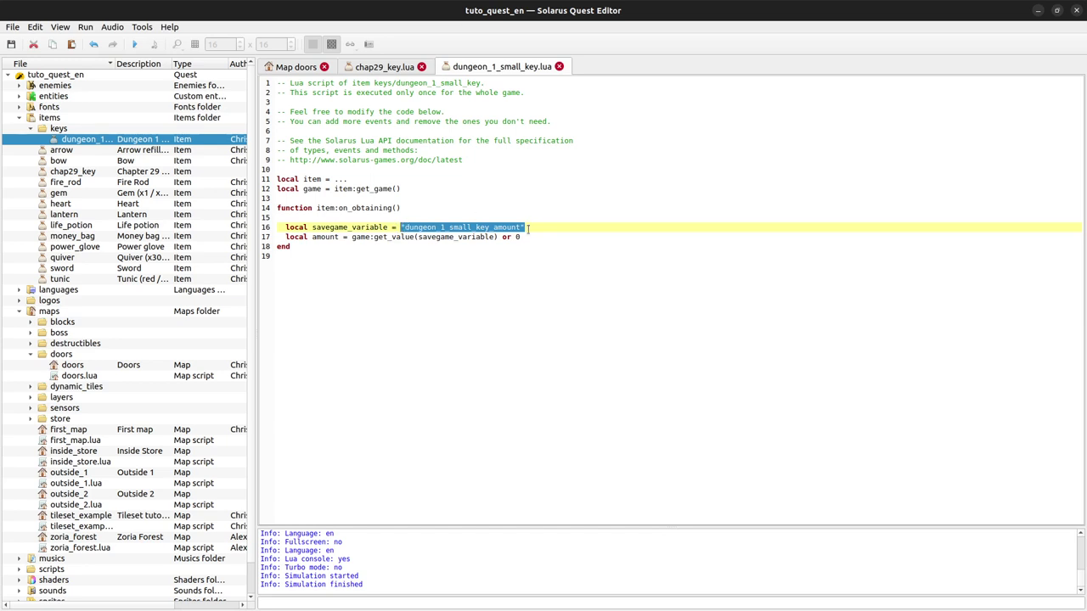
key(Up)
click(505, 238)
click(536, 236)
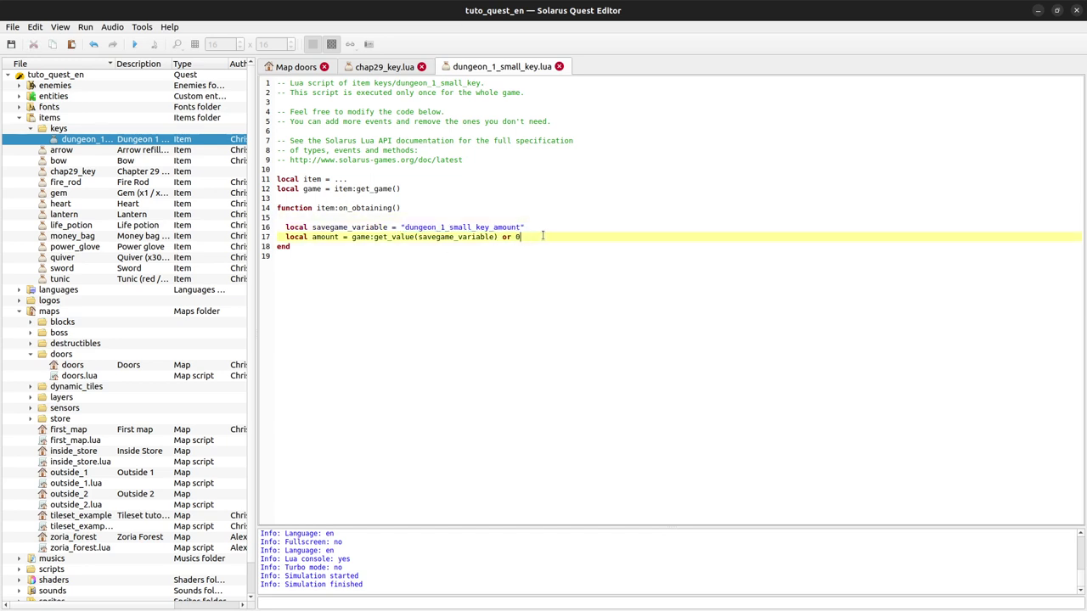
key(Return)
text(gma)
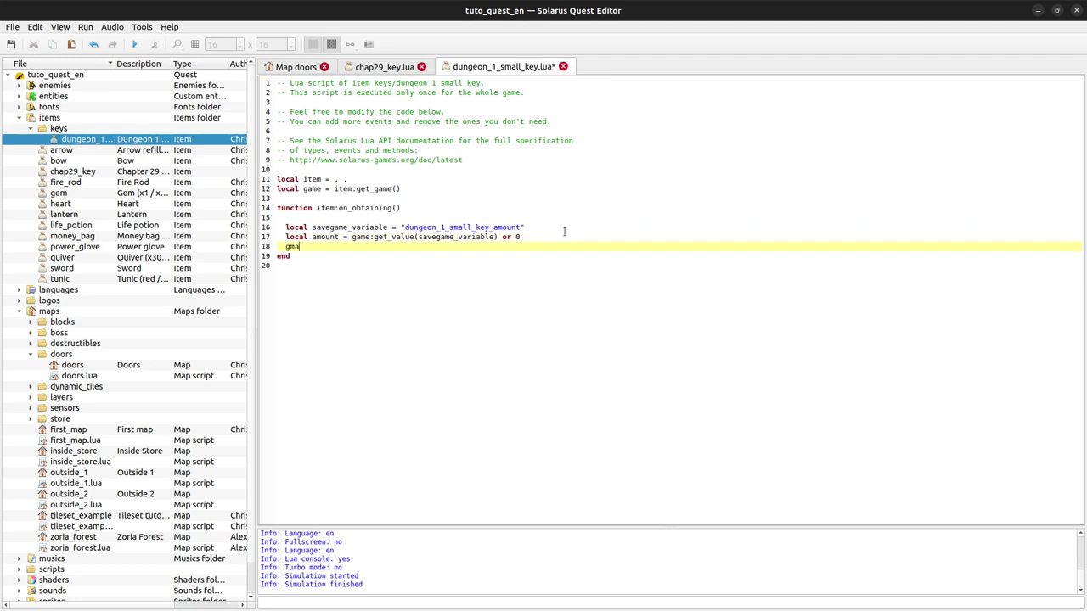
text(me:set_Valu)
text(lue)
text((savegame)
text(_variable,)
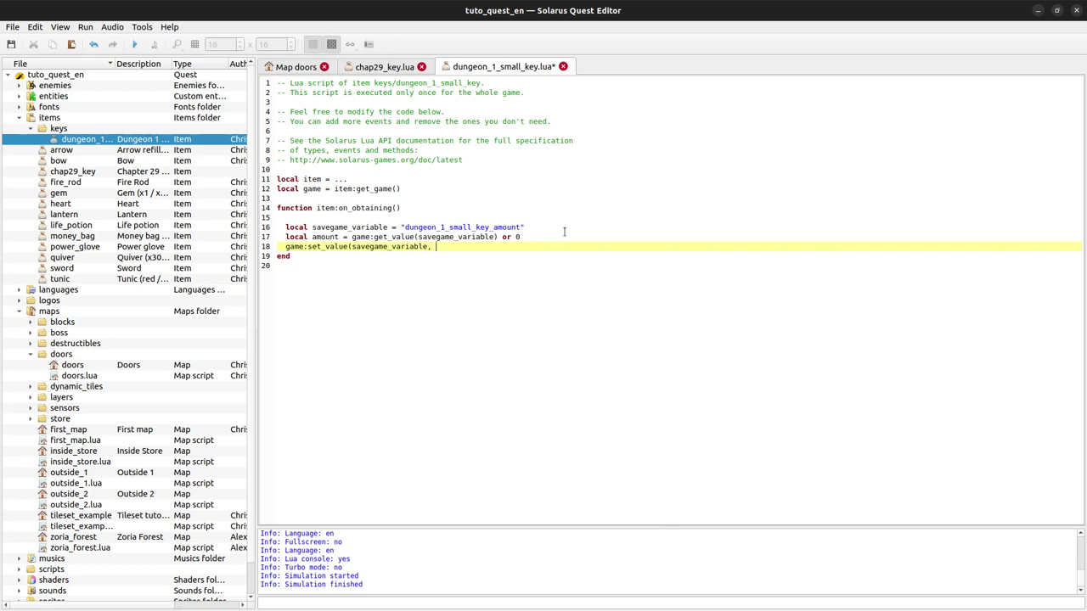
text( value + 1)
key(ctrl+s)
Run the quest in Solarus, close the game window, and return to the doors map
click(136, 45)
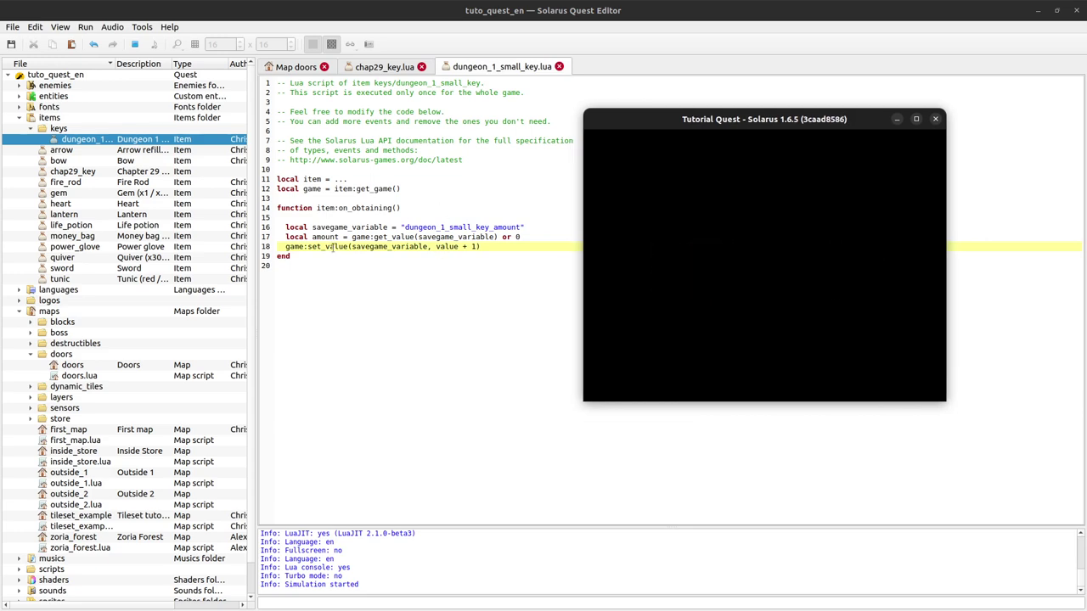
click(935, 119)
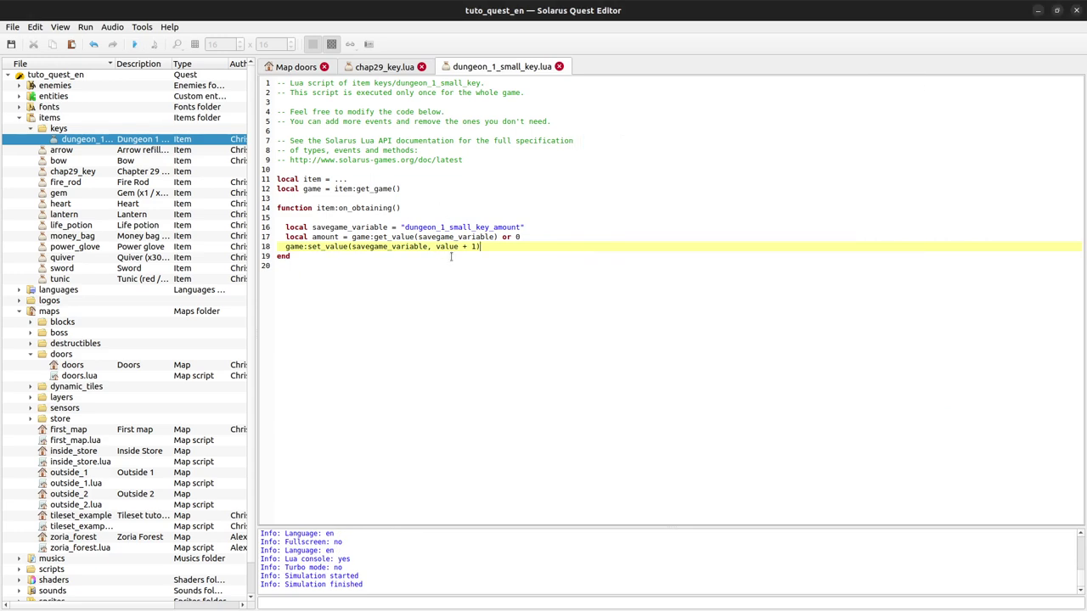
click(289, 68)
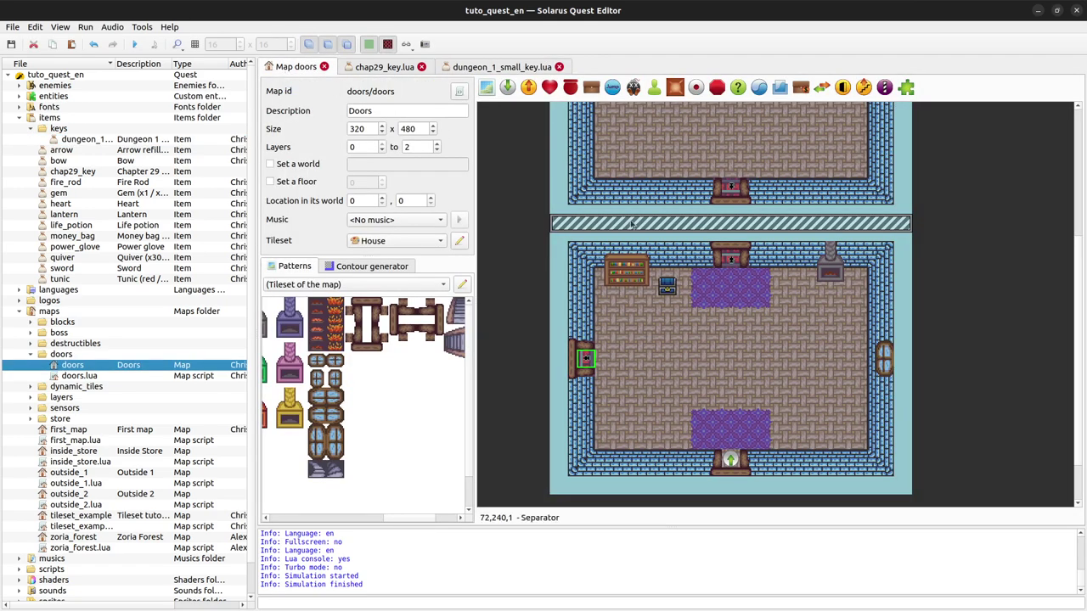
Make the chest near the bookshelf give Dungeon 1 small key, saved as dungeon_1_chest_1
double_click(677, 293)
click(521, 178)
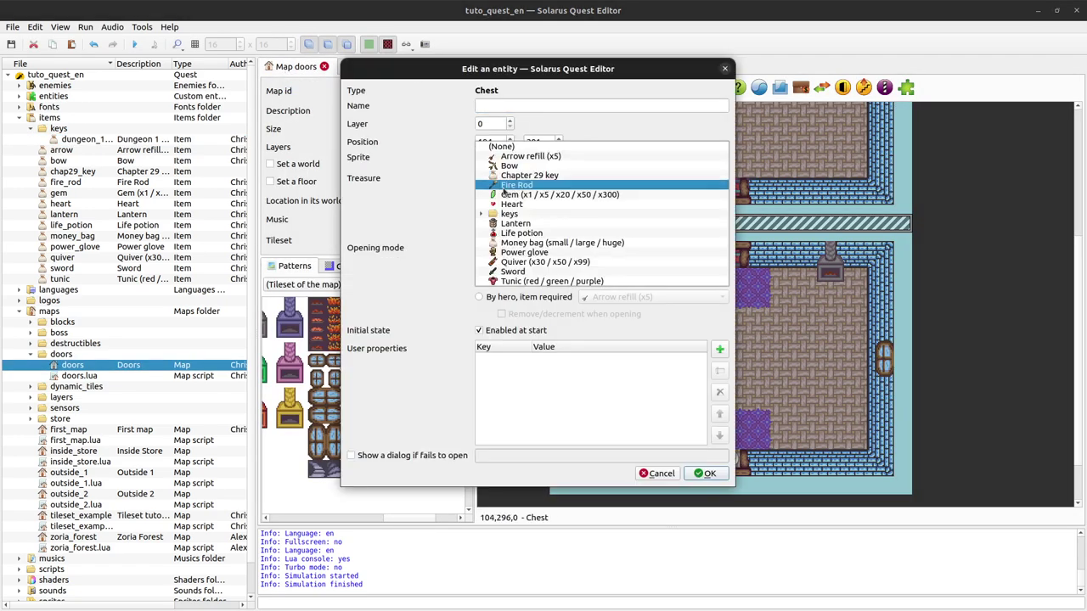
click(481, 214)
click(529, 224)
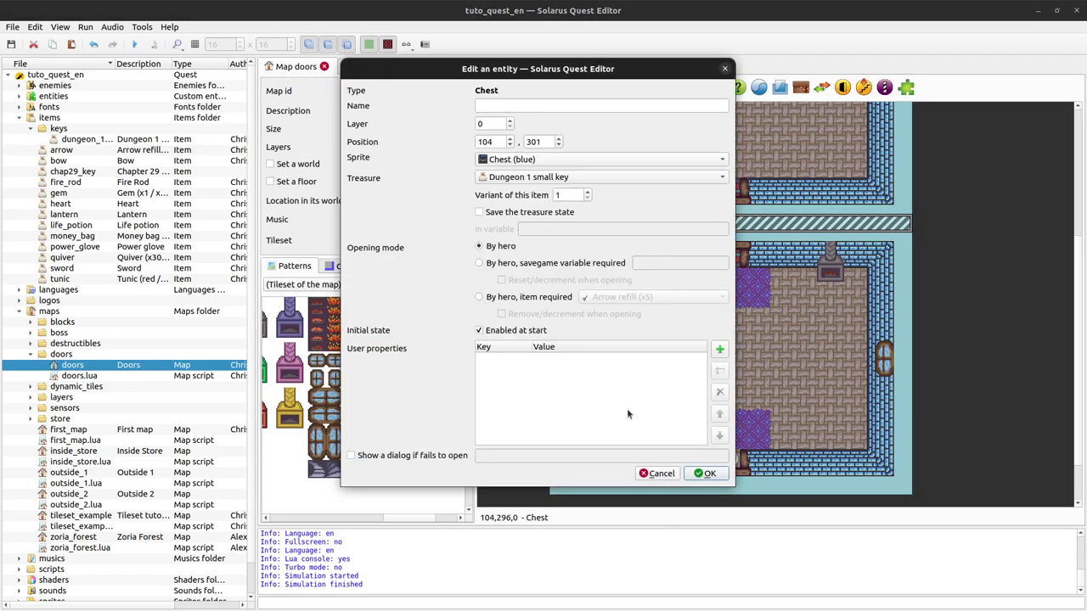
click(710, 474)
double_click(675, 288)
click(522, 227)
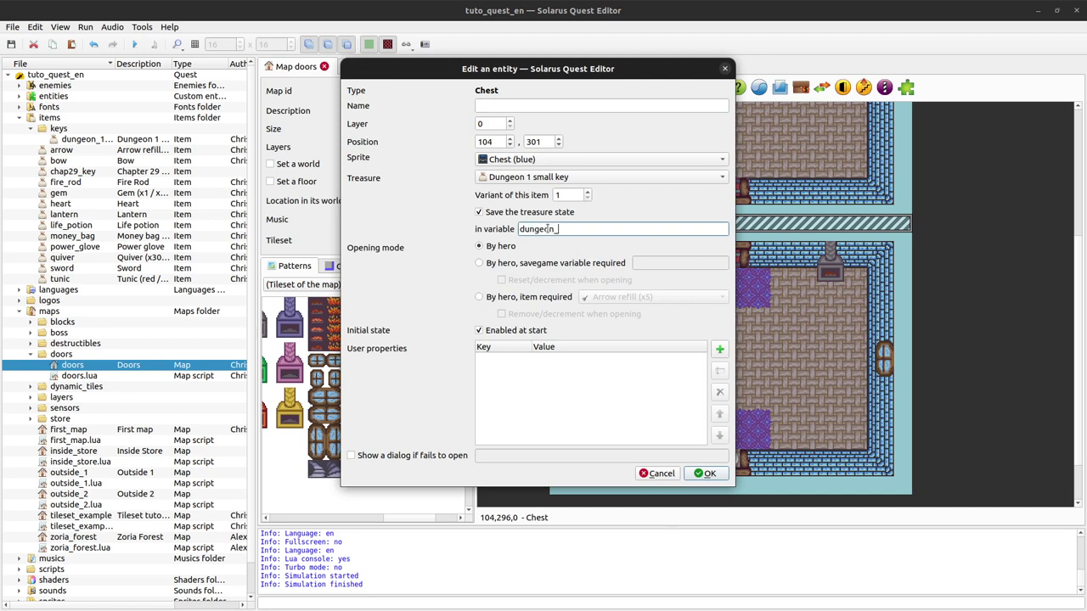
text(small_key)
key(BackSpace)
key(BackSpace)
key(BackSpace)
key(BackSpace)
key(BackSpace)
key(BackSpace)
key(BackSpace)
key(BackSpace)
key(BackSpace)
key(BackSpace)
text(che)
double_click(552, 229)
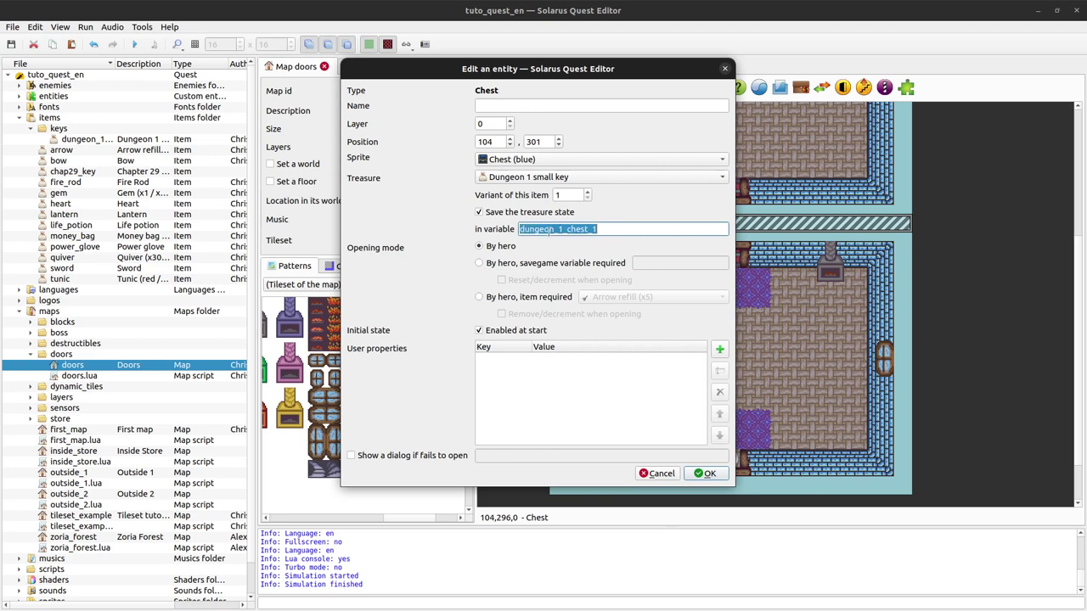
click(724, 478)
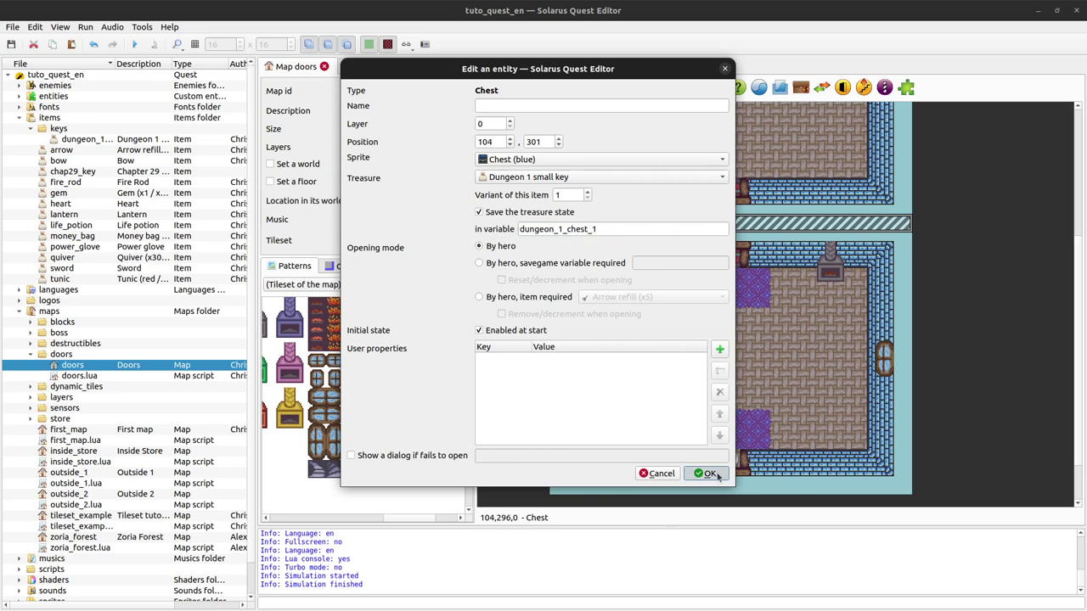
Set the right-hand chest's save variable to dungeon_1_chest_2 and confirm
double_click(796, 291)
click(595, 230)
text(2)
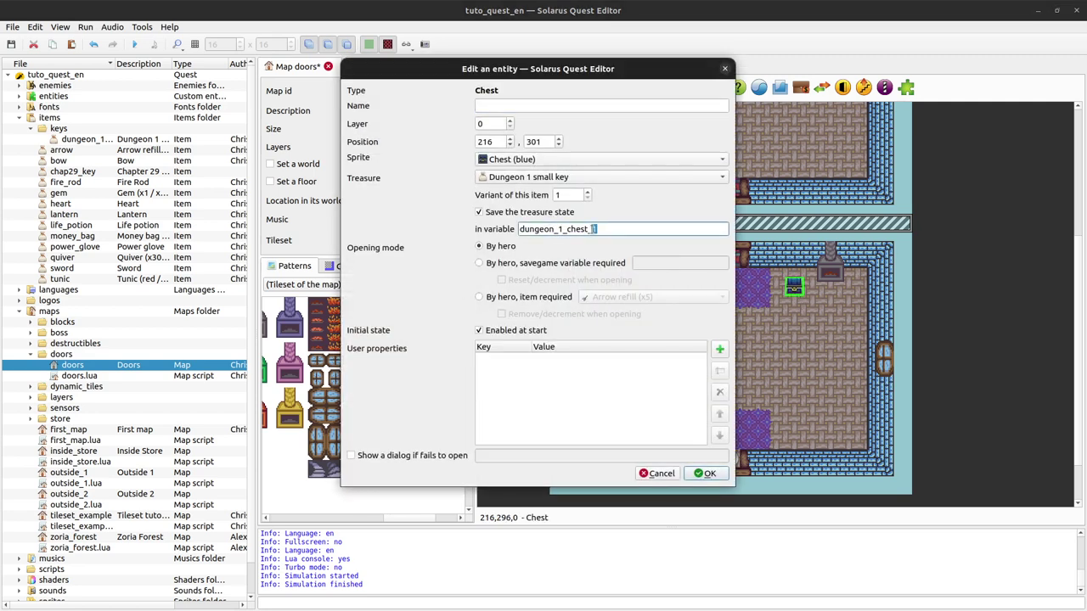
drag(598, 228, 591, 229)
click(710, 474)
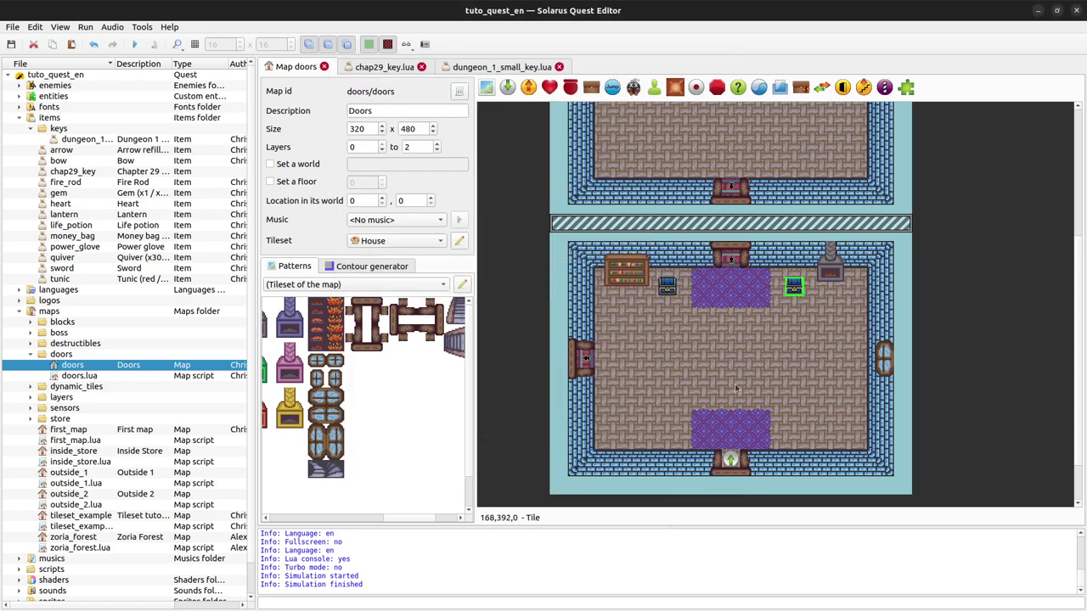
Switch to the dungeon_1_small_key.lua tab and review lines 16–18 of on_obtaining
click(468, 66)
drag(277, 227, 525, 246)
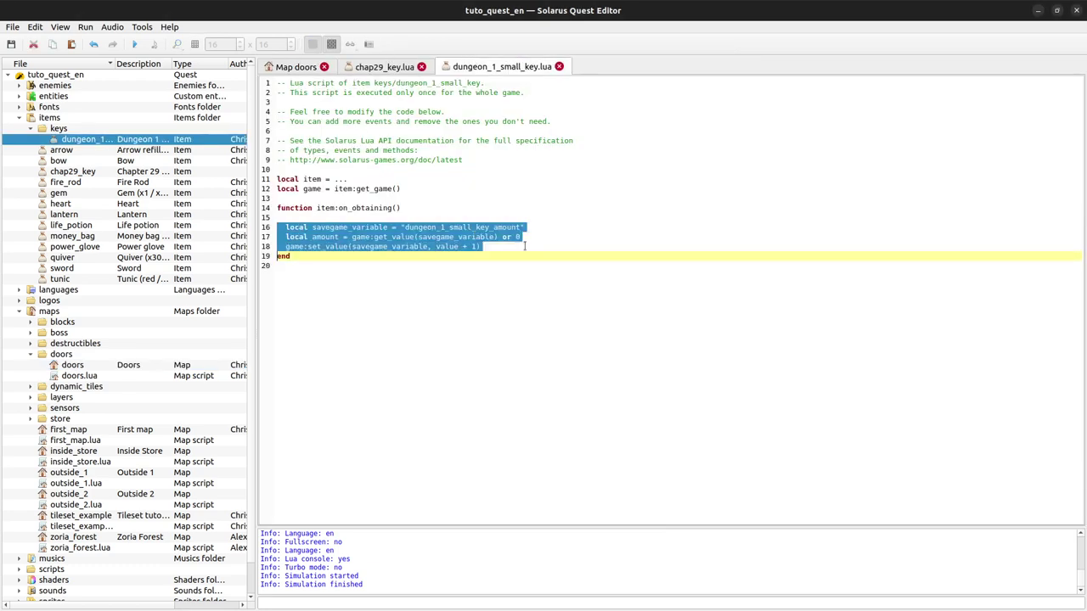
click(502, 254)
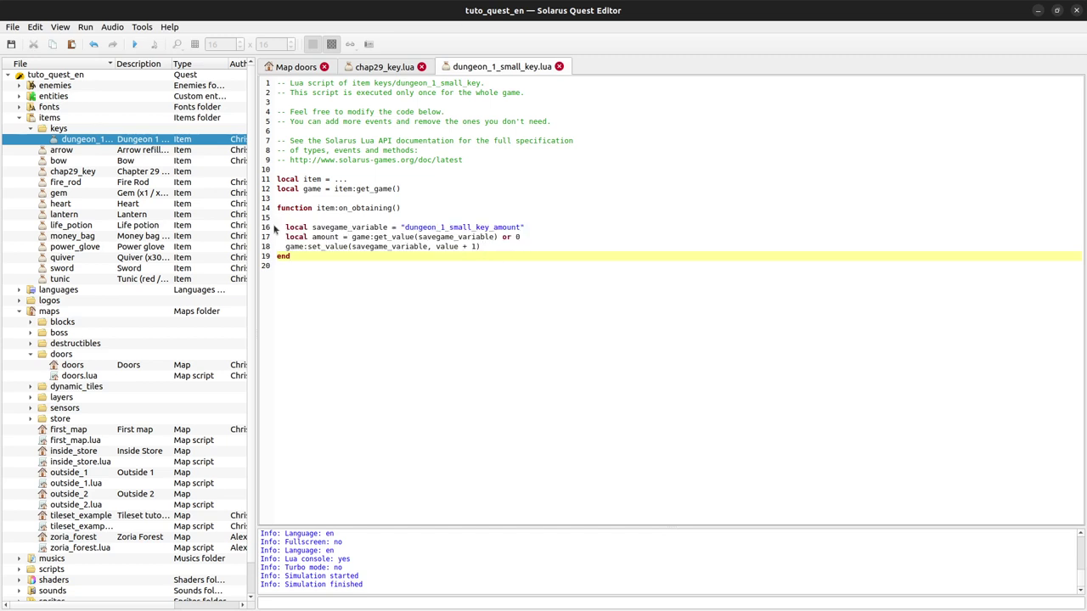
drag(281, 225, 302, 247)
click(480, 247)
click(293, 255)
double_click(296, 237)
triple_click(291, 247)
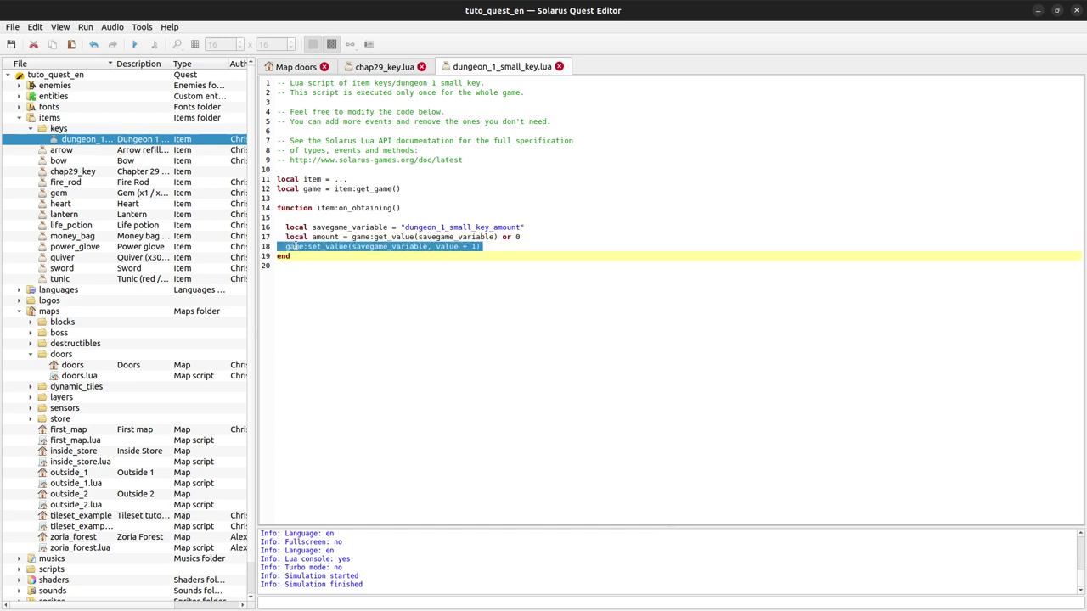
click(494, 237)
click(492, 246)
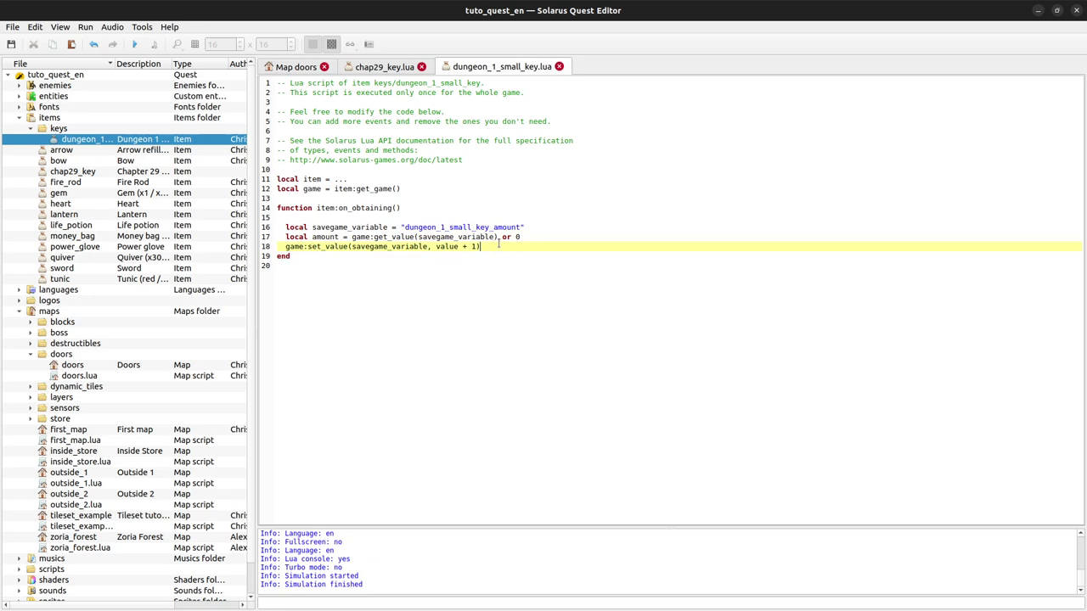